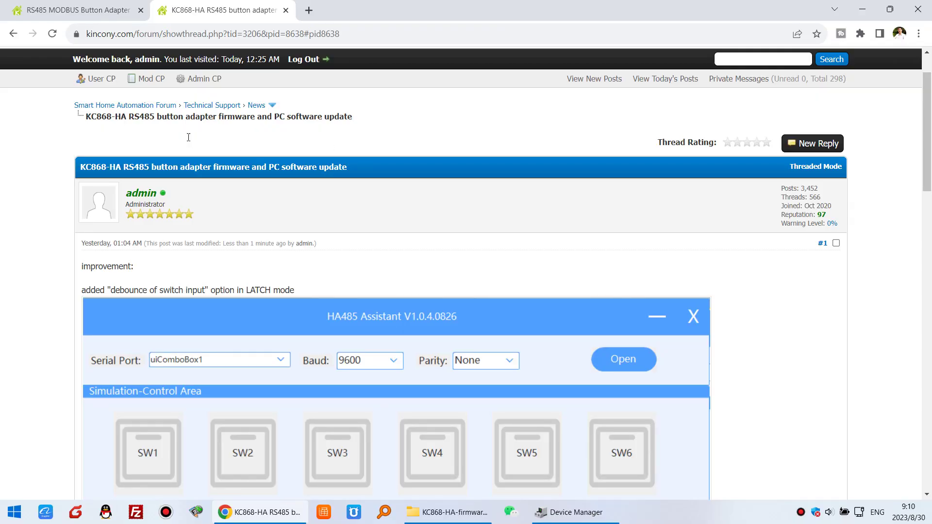
- Highlight part of the KinCony forum thread title, then scroll down the post
scroll(184, 123, "up", 2)
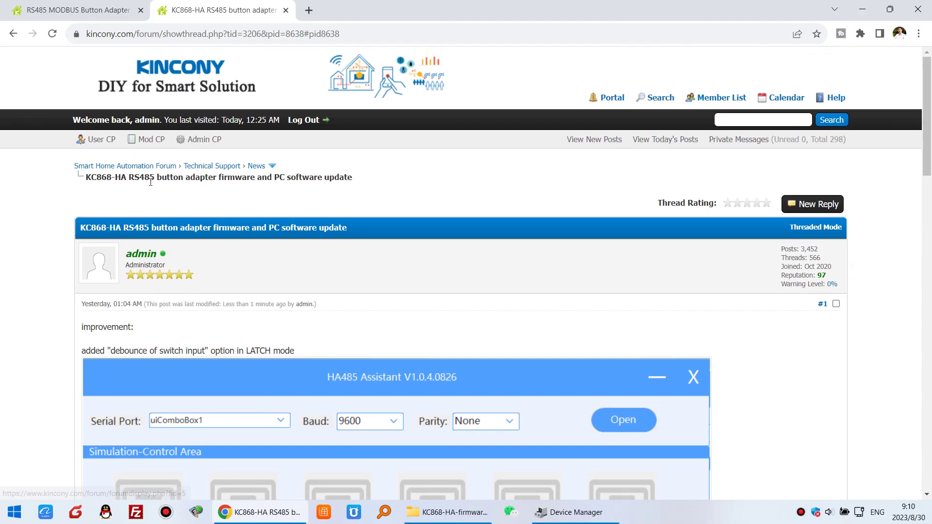
left_click_drag(101, 182, 230, 182)
scroll(280, 186, "down", 5)
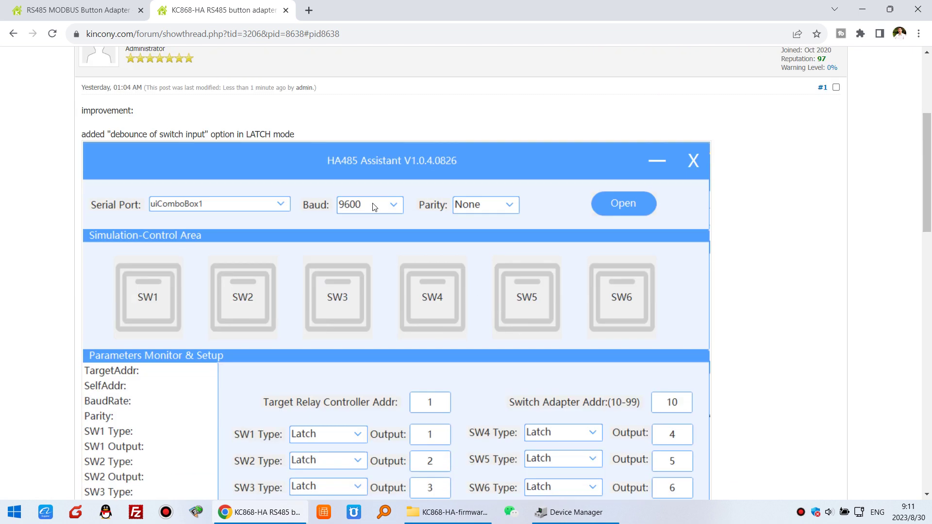
scroll(400, 249, "down", 2)
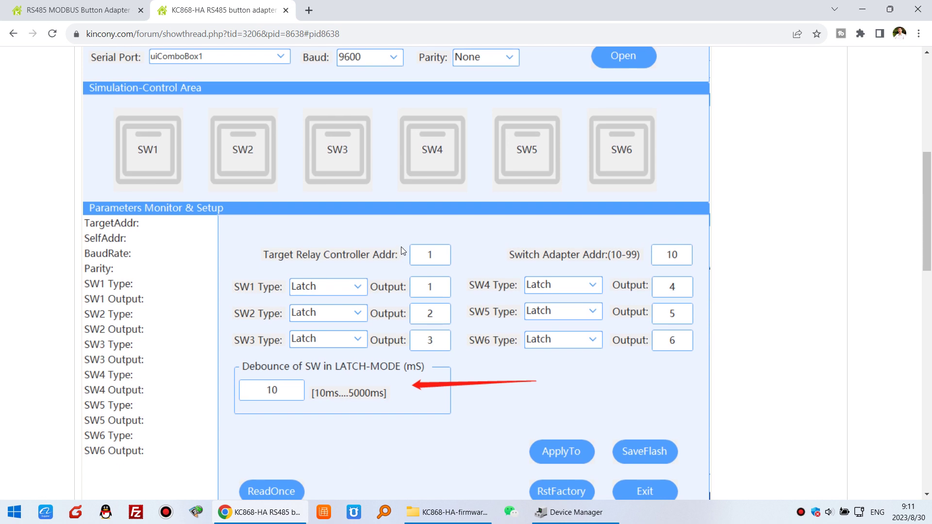
- Select the firmware BIN name HA485_KU_V100_221102_SP230826 in the post's download section
scroll(402, 251, "down", 2)
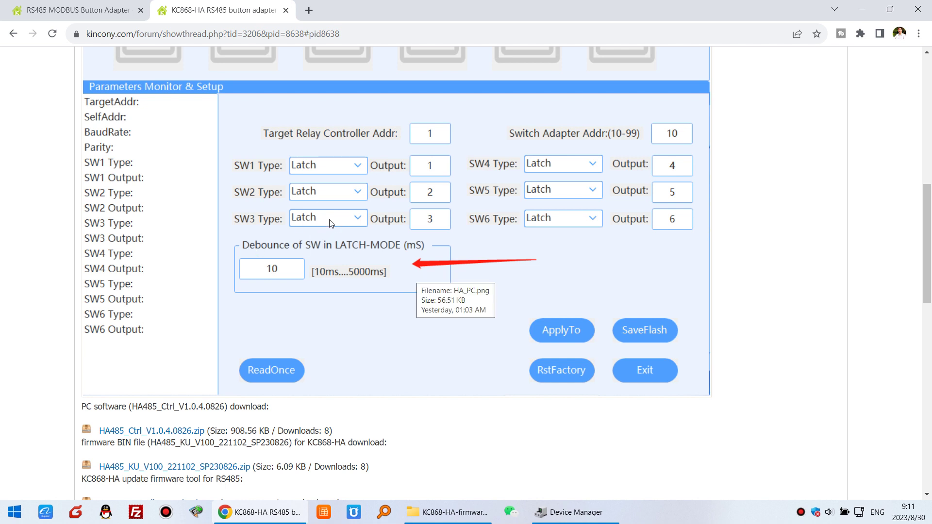
scroll(340, 224, "down", 2)
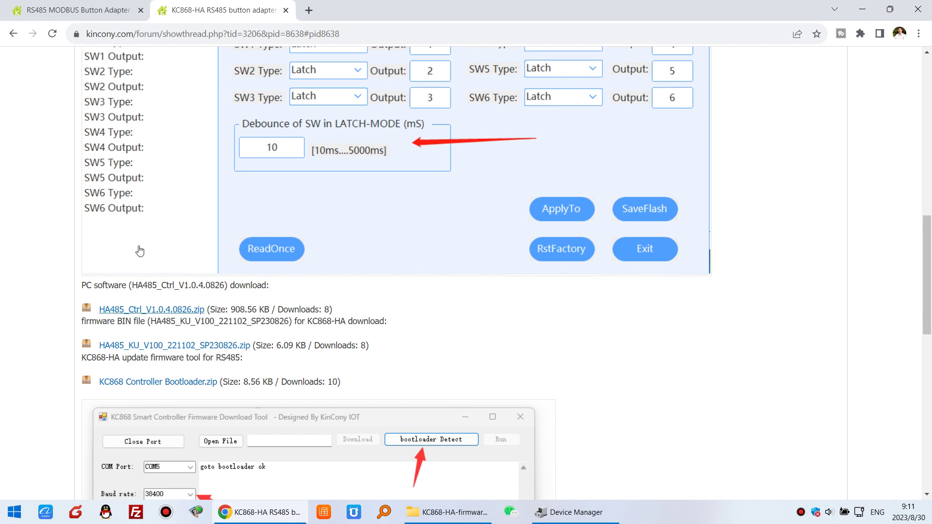
scroll(140, 252, "down", 1)
left_click_drag(150, 261, 238, 261)
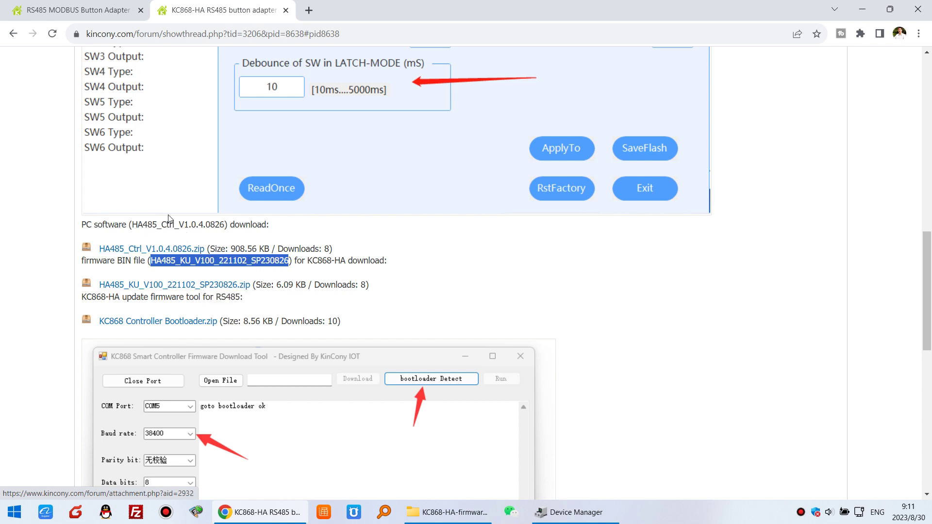
scroll(243, 196, "down", 1)
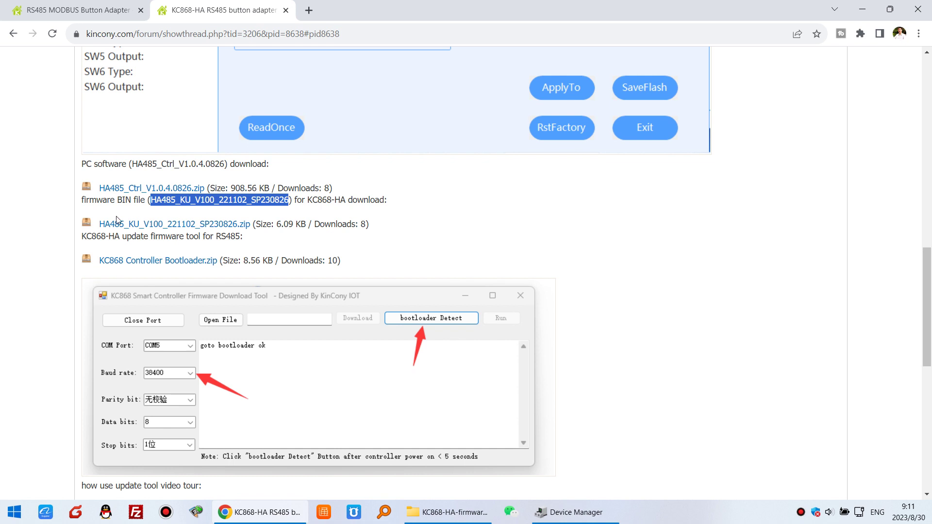
scroll(250, 290, "down", 1)
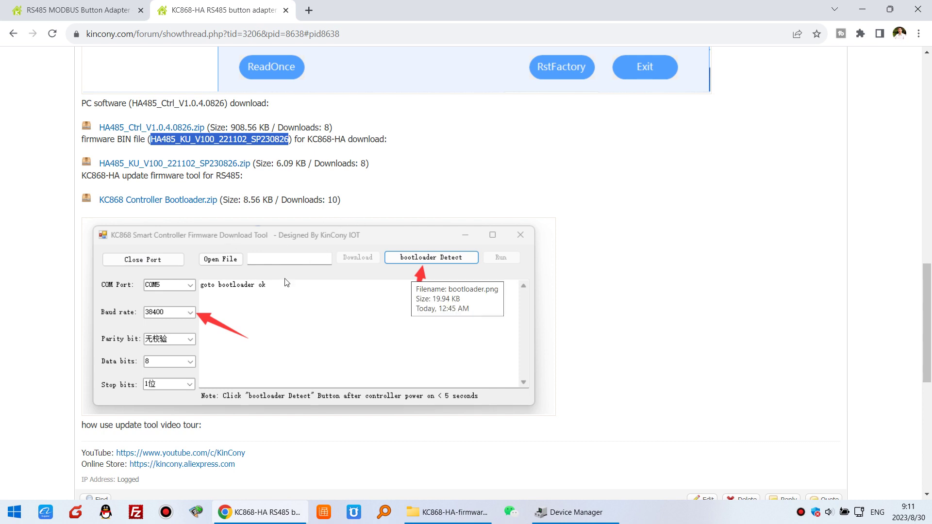
scroll(347, 228, "down", 1)
scroll(346, 232, "up", 2)
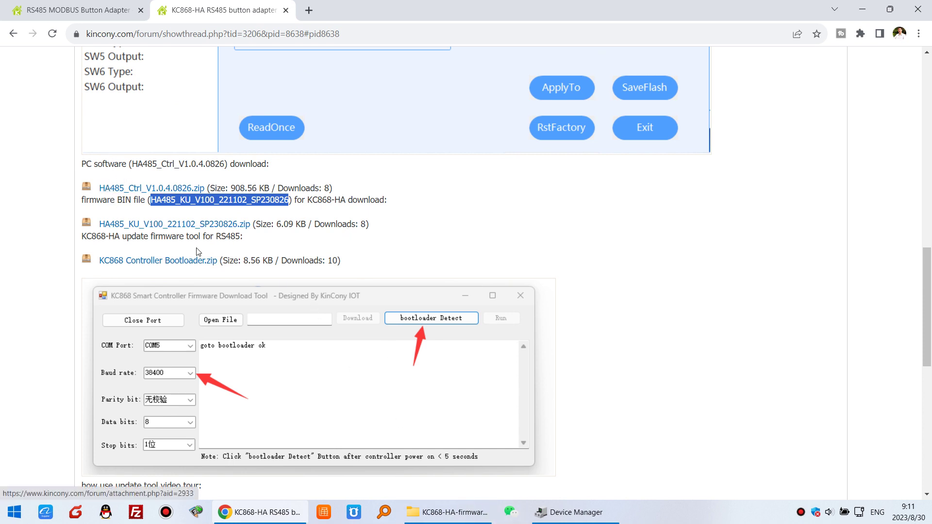
- In the firmware-update folder, open HA485_Ctrl.exe from HA485_Ctrl_V1.0.4.0826, then close HA485 Assistant
key("alt+Tab")
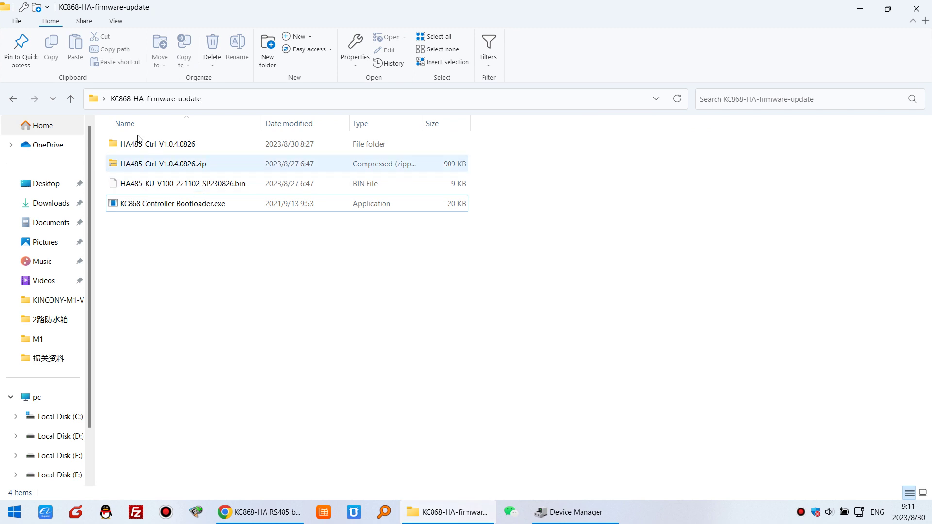
key("Down")
key("Down")
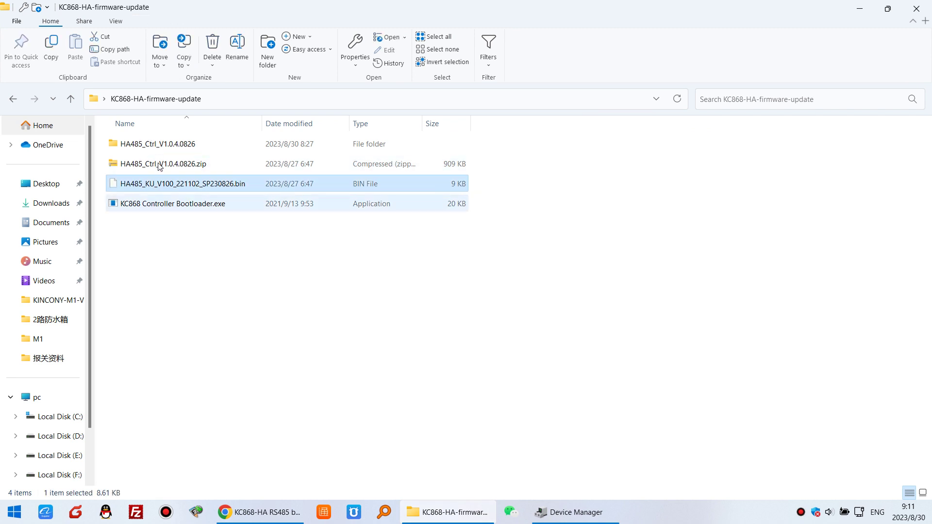
key("Up")
key("Up")
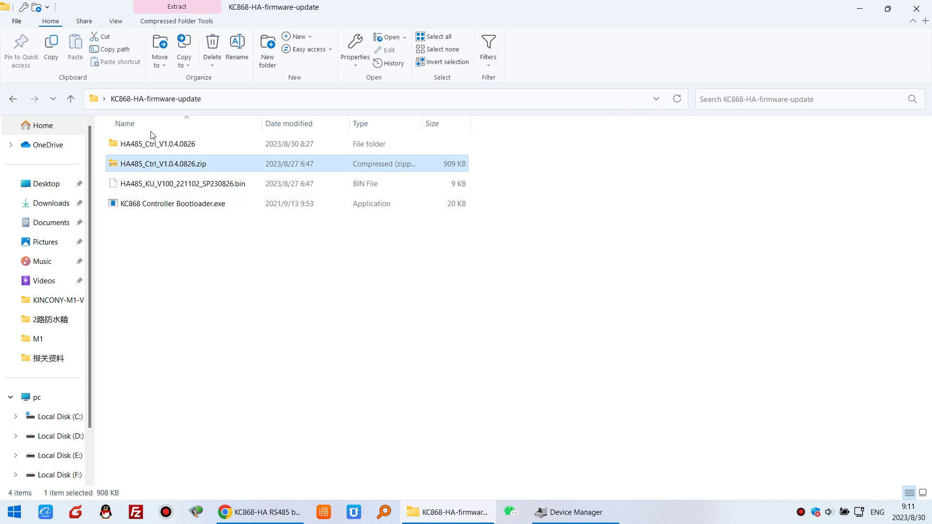
key("Up")
key("Return")
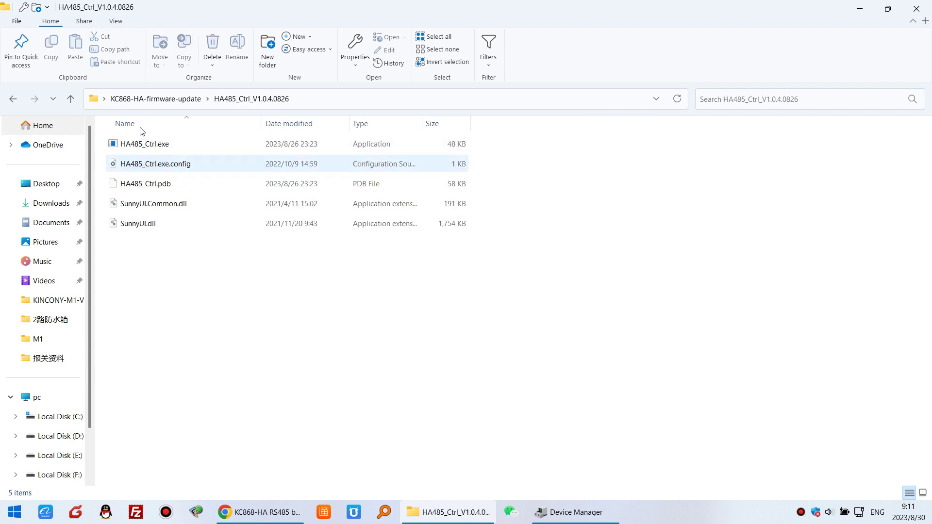
key("Up")
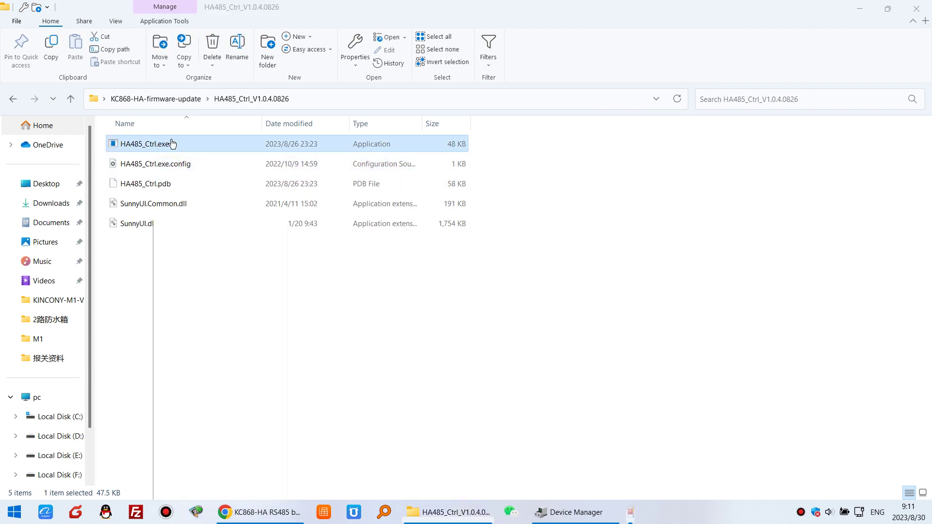
key("Return")
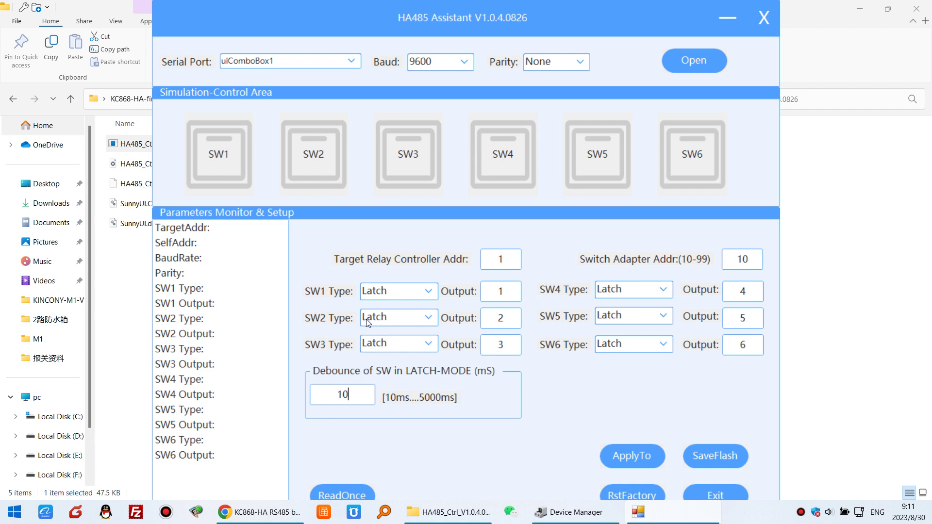
left_click(765, 18)
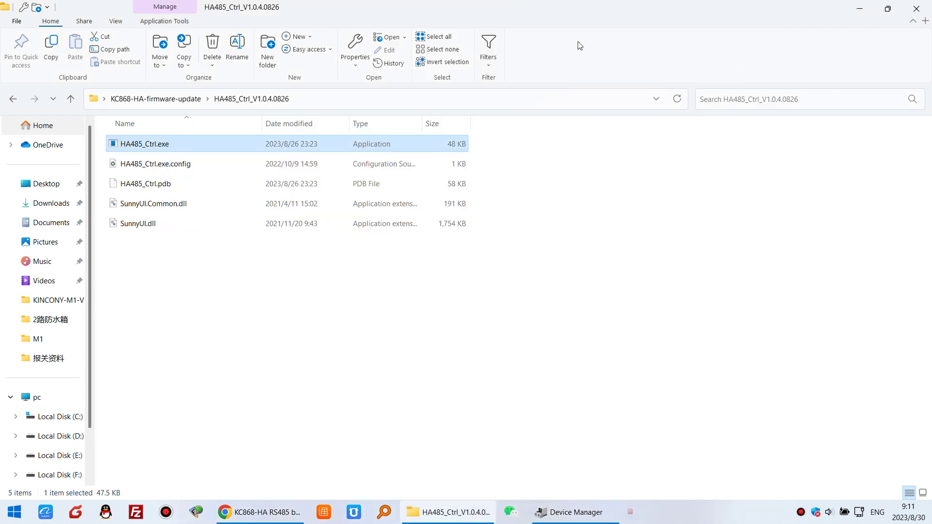
- Back in KC868-HA-firmware-update, launch KC868 Controller Bootloader.exe
left_click(160, 99)
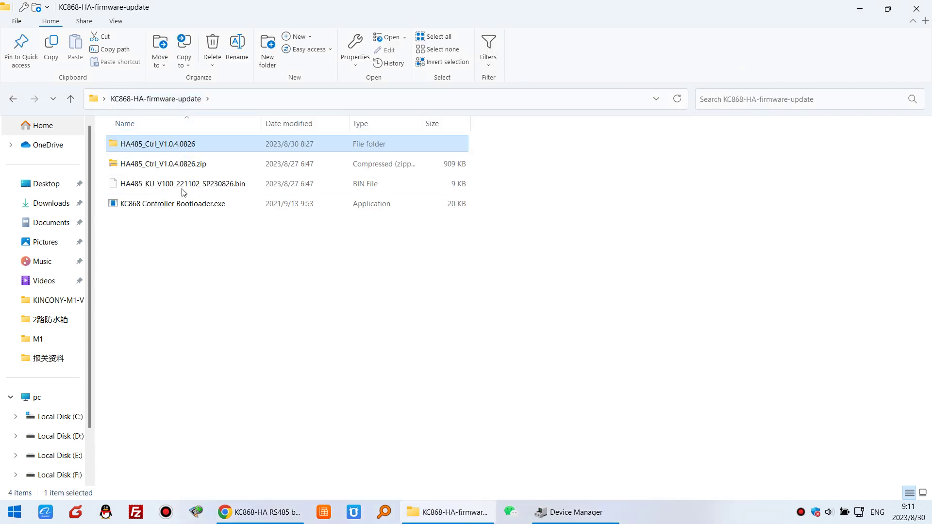
key("Down")
key("Down")
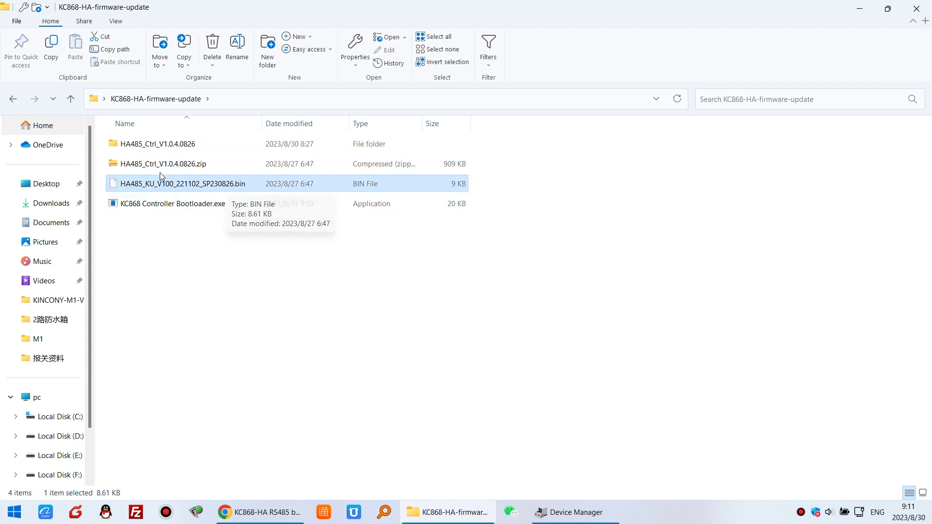
key("Down")
key("Return")
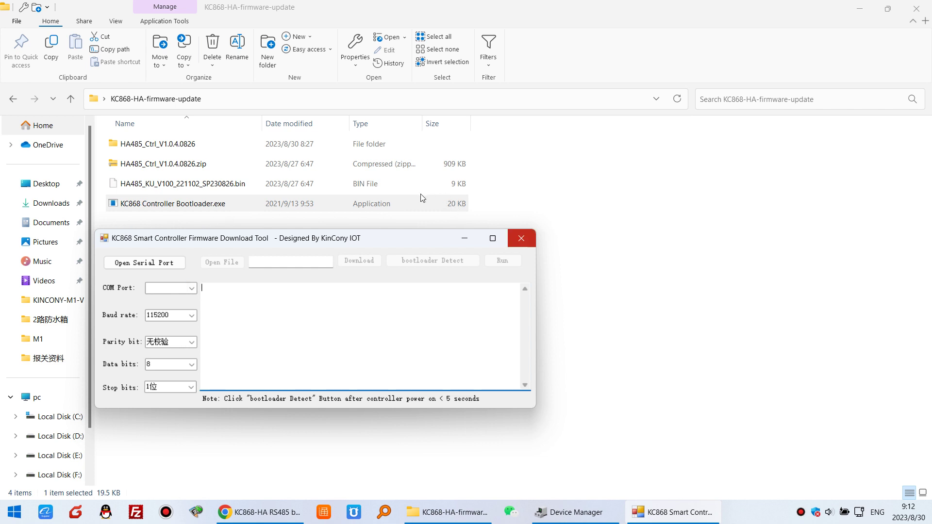
- Confirm in Device Manager the CH340 USB-serial adapter is COM5, then relaunch the download tool
left_click(521, 238)
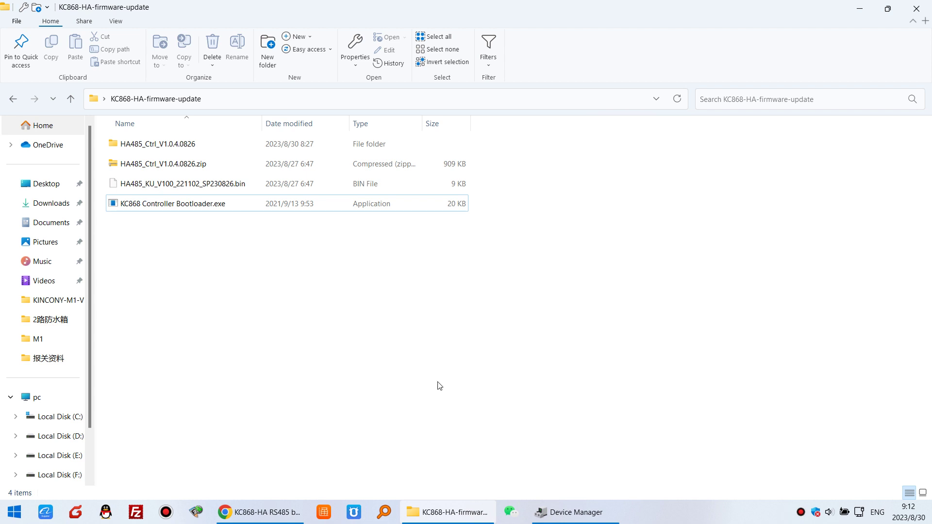
left_click(575, 513)
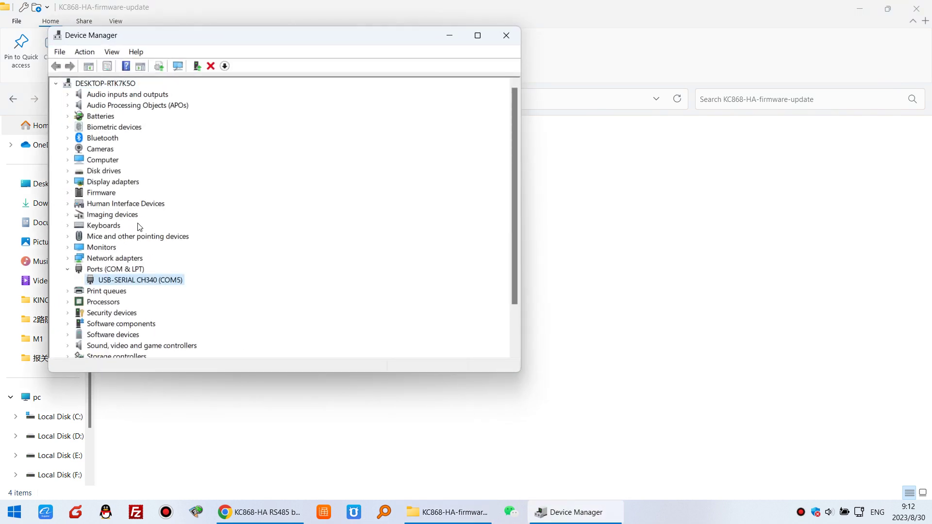
key("alt+Tab")
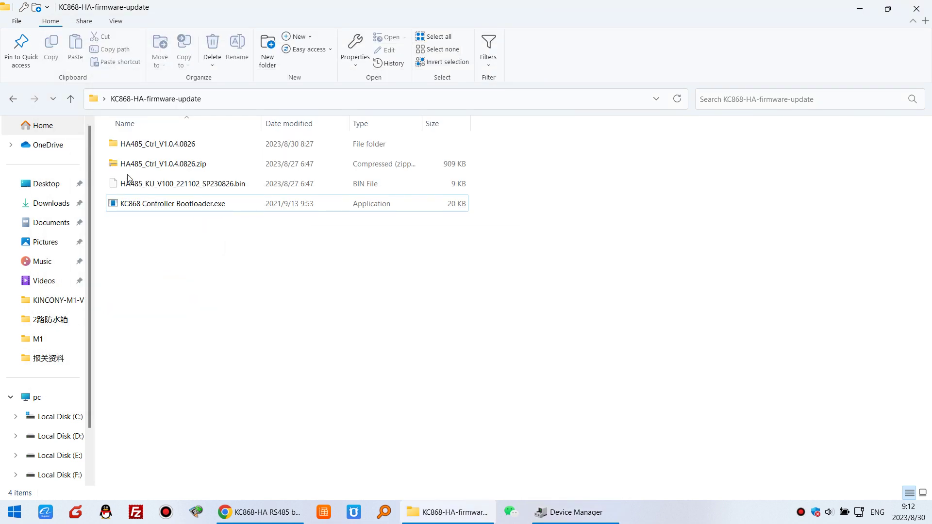
key("Return")
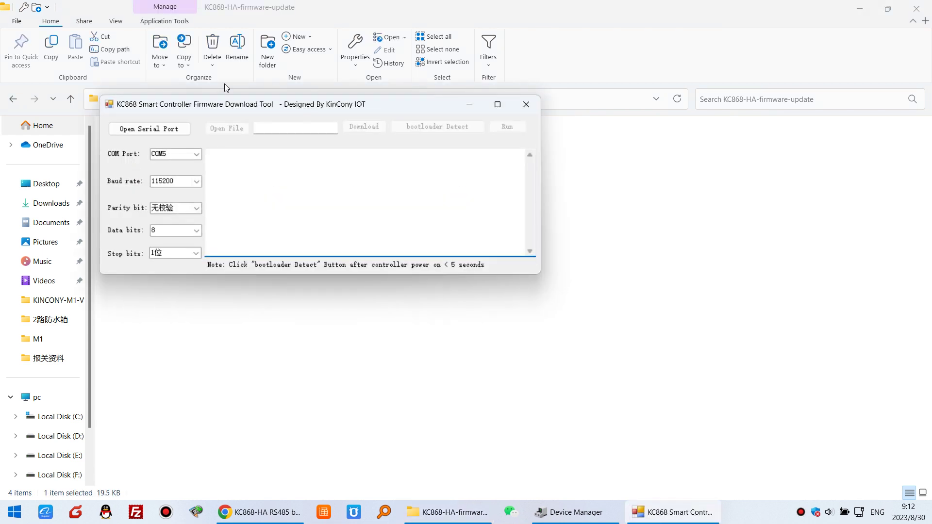
left_click_drag(225, 97, 157, 187)
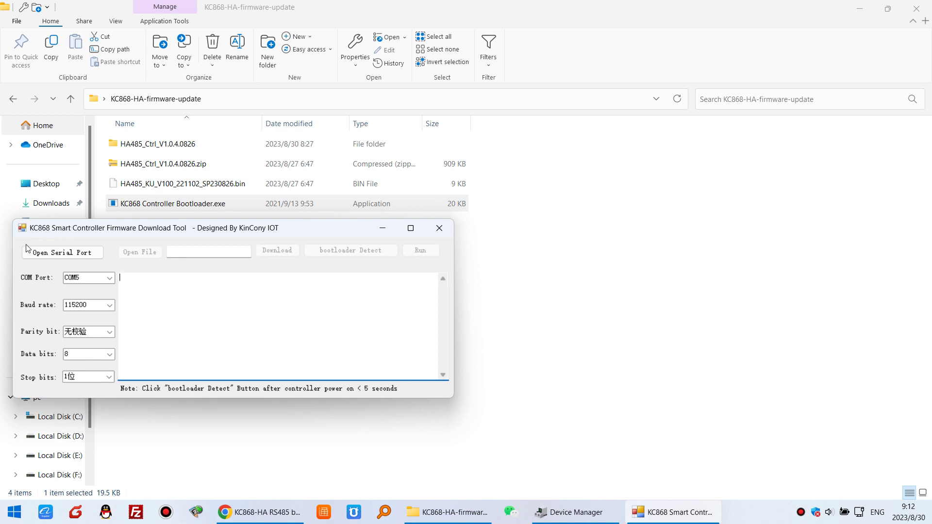
- Set the baud rate to 38400 and open the COM5 serial port
key("Tab")
key("alt+Down")
key("Up")
key("Up")
key("Up")
key("Up")
key("Up")
key("Up")
key("Down")
key("Down")
key("Down")
key("Return")
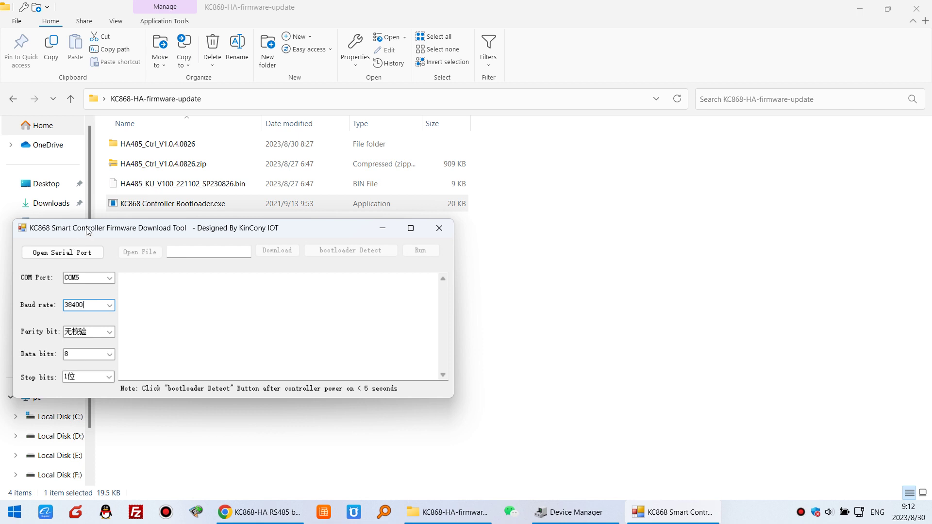
key("shift+Tab")
key("shift+Tab")
key("Return")
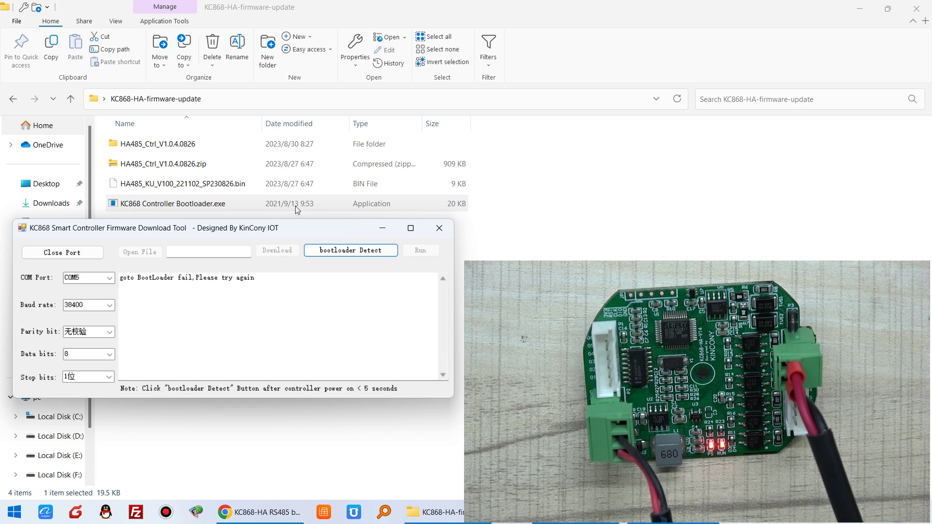
- Put the board into bootloader mode, load the .bin firmware, and download it to the board
left_click(313, 250)
left_click_drag(186, 285, 120, 285)
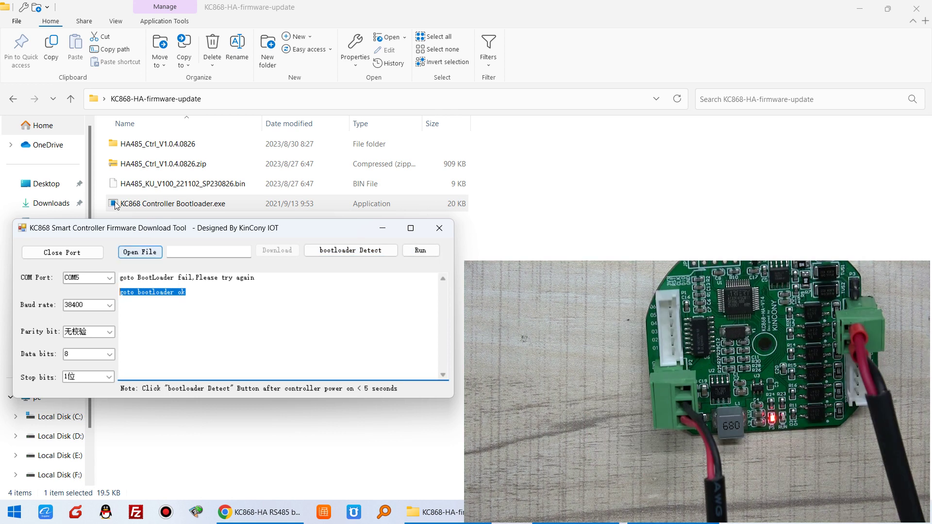
left_click(140, 252)
double_click(204, 324)
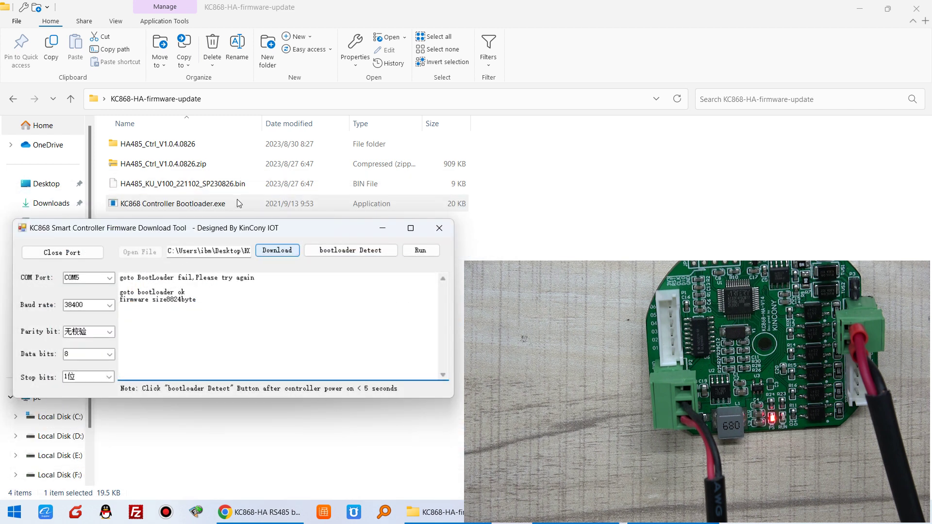
left_click(277, 250)
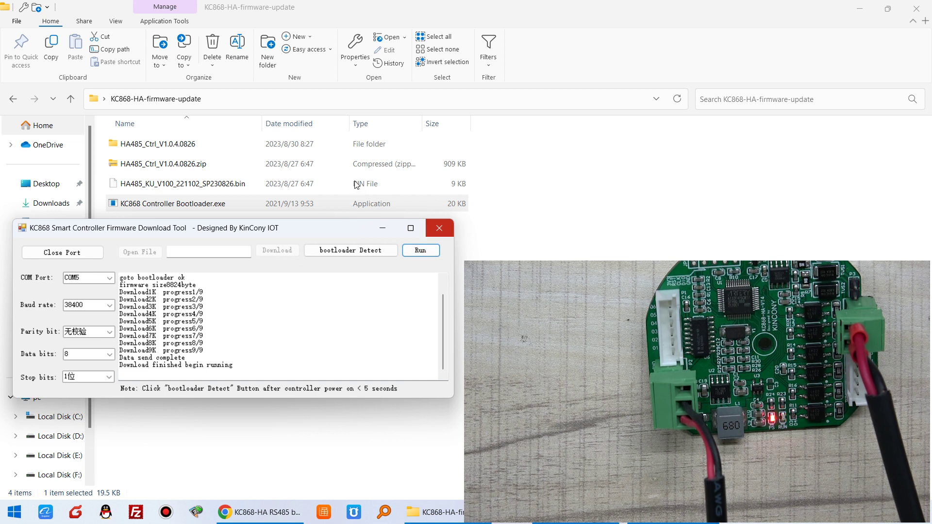
left_click(307, 261)
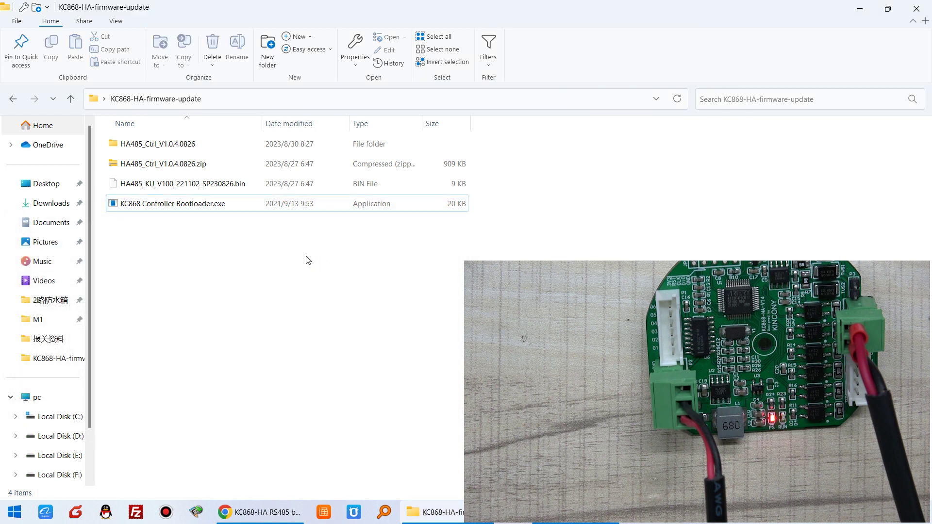